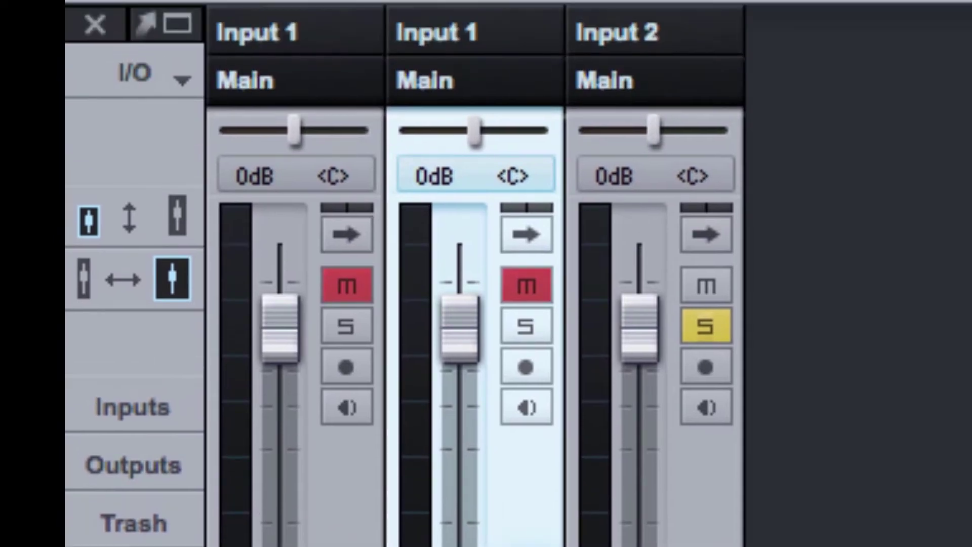
Add Pro EQ to the kick channel's inserts and boost its low band about 7.9 dB near 40 Hz
{"action": "left_click", "coordinate": [347, 237]}
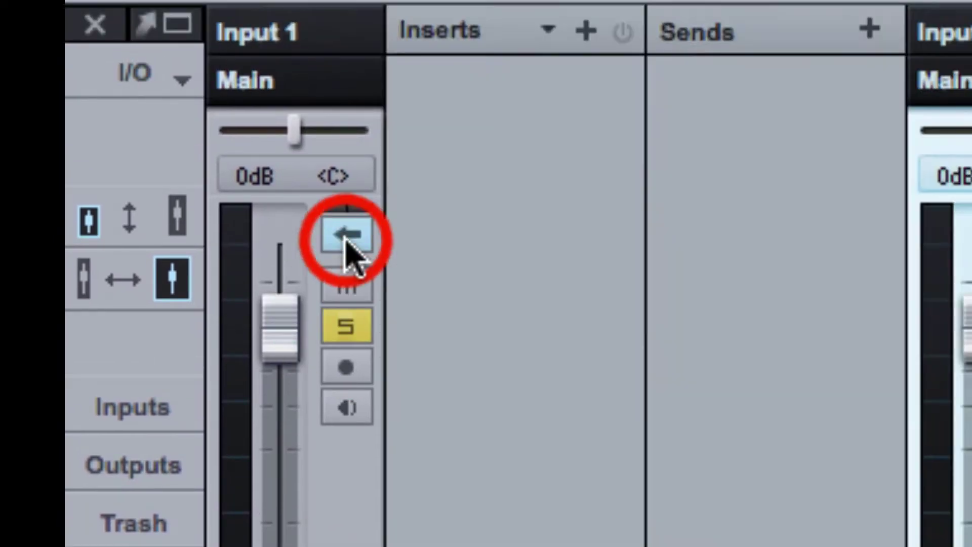
{"action": "left_click", "coordinate": [587, 32]}
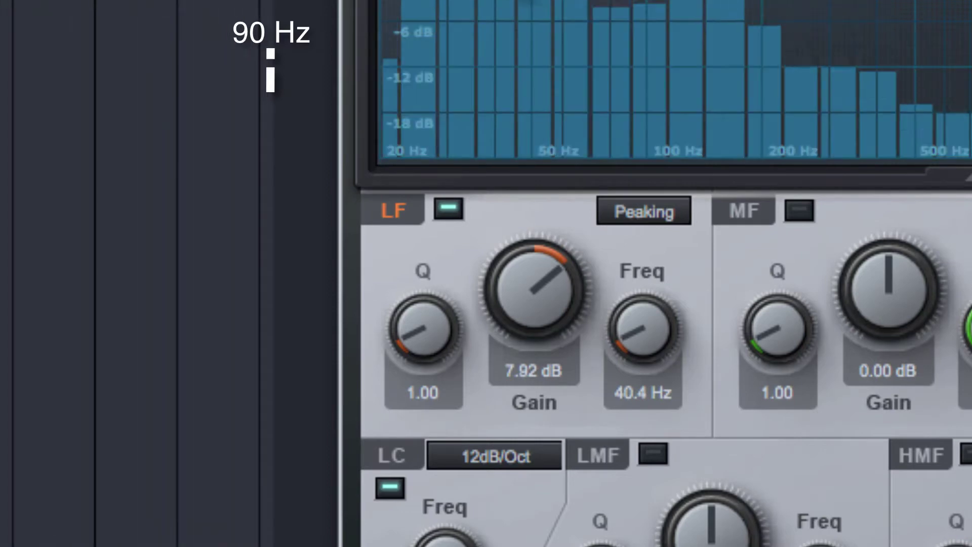
Narrow the Pro EQ low band to Q 2.42, boosting 9.8 dB at 37.4 Hz
{"action": "mouse_move", "coordinate": [521, 3]}
{"action": "left_mouse_down"}
{"action": "mouse_move", "coordinate": [496, 2]}
{"action": "mouse_move", "coordinate": [521, 2]}
{"action": "left_mouse_up"}
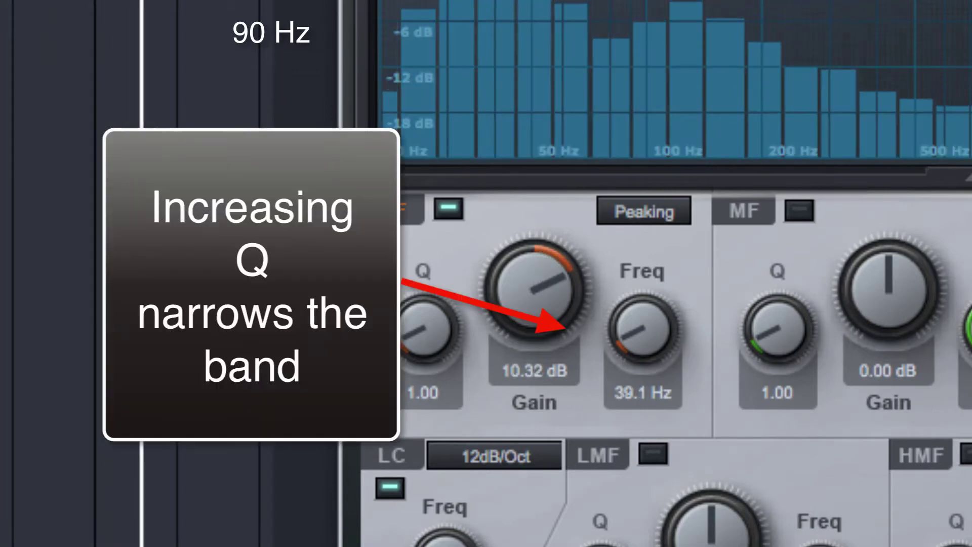
{"action": "left_click_drag", "start_coordinate": [424, 342], "coordinate": [414, 302]}
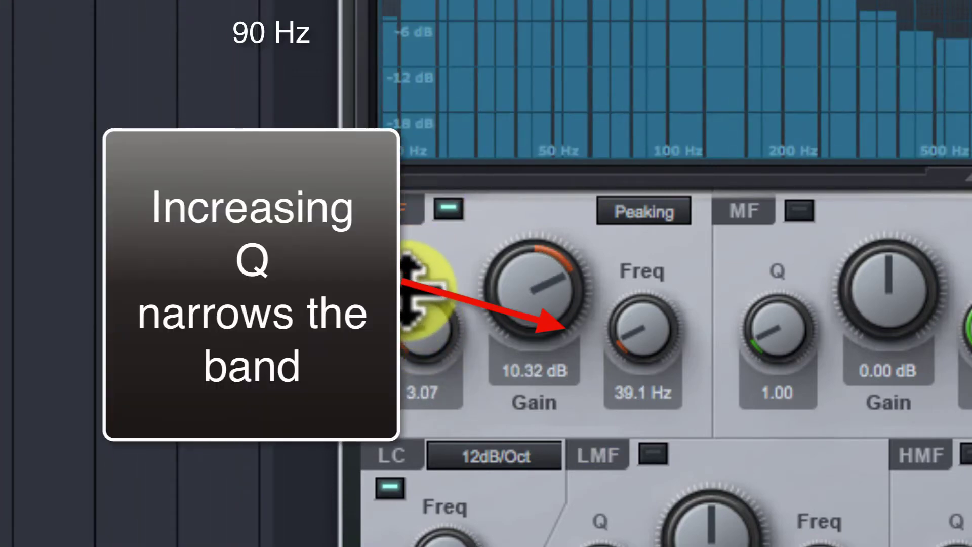
{"action": "mouse_move", "coordinate": [495, 48]}
{"action": "left_mouse_down"}
{"action": "mouse_move", "coordinate": [498, 0]}
{"action": "mouse_move", "coordinate": [526, 0]}
{"action": "left_mouse_up"}
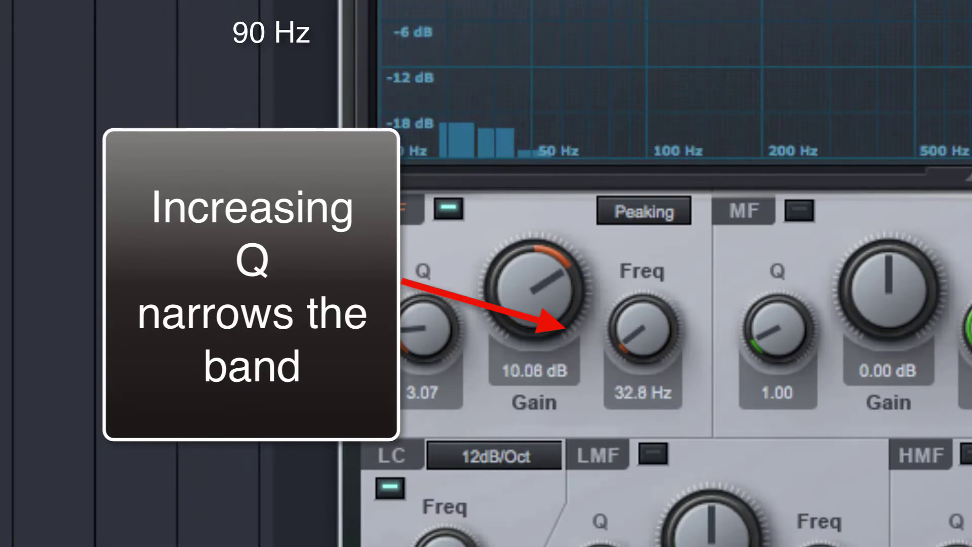
{"action": "left_click_drag", "start_coordinate": [526, 0], "coordinate": [501, 0]}
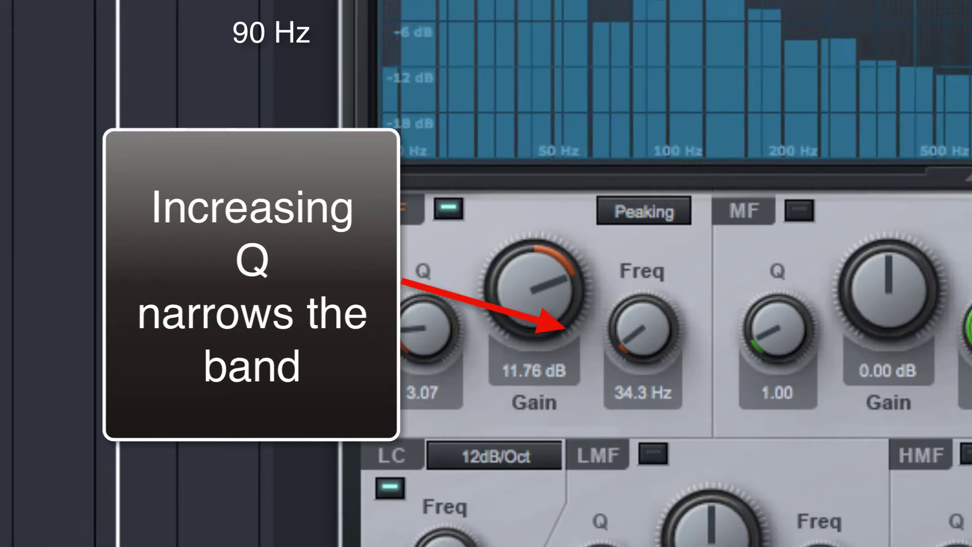
{"action": "left_click", "coordinate": [411, 210]}
{"action": "mouse_move", "coordinate": [413, 327]}
{"action": "left_mouse_down"}
{"action": "mouse_move", "coordinate": [429, 239]}
{"action": "mouse_move", "coordinate": [412, 315]}
{"action": "mouse_move", "coordinate": [414, 376]}
{"action": "mouse_move", "coordinate": [404, 326]}
{"action": "left_mouse_up"}
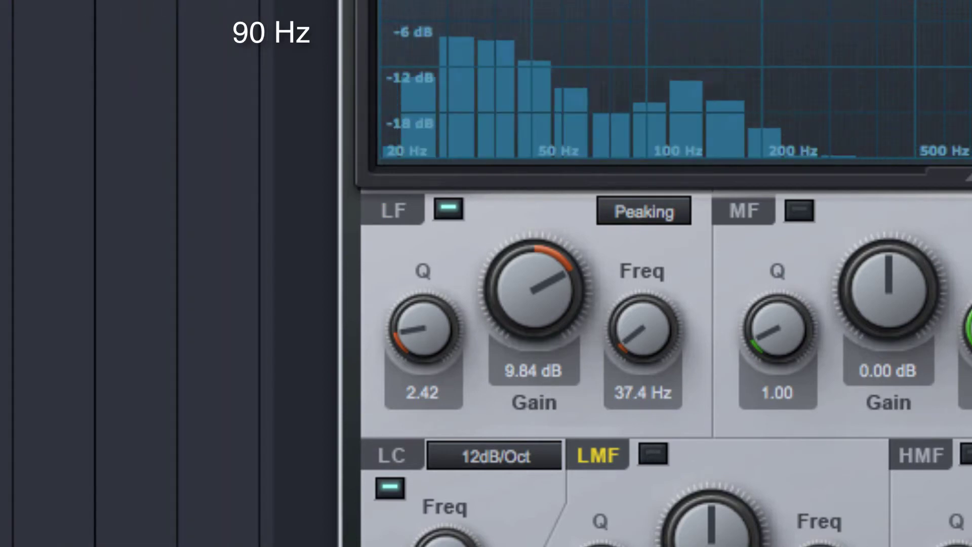
Cut the low band to about -14 dB, then return it to +0.72 dB near 35.8 Hz
{"action": "left_click_drag", "start_coordinate": [490, 0], "coordinate": [483, 76]}
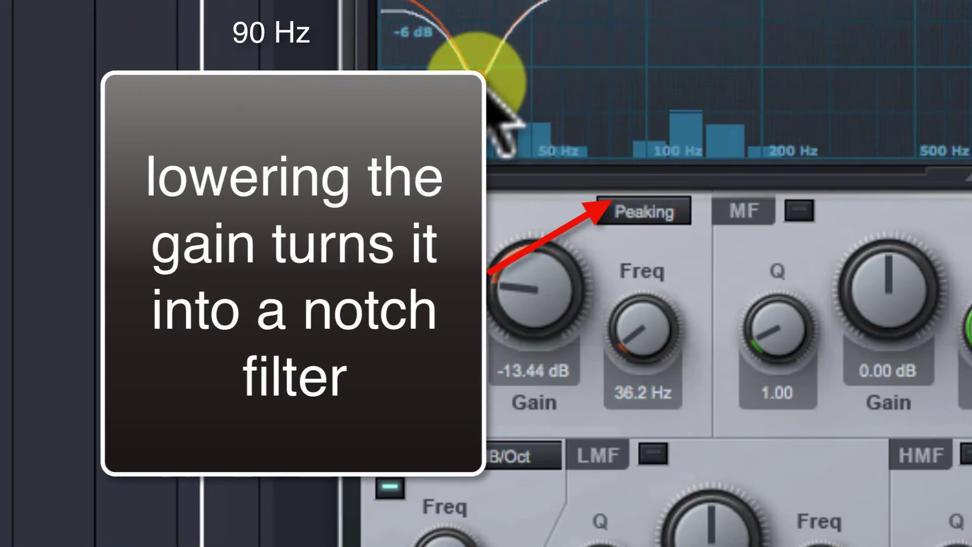
{"action": "left_click_drag", "start_coordinate": [490, 129], "coordinate": [495, 135]}
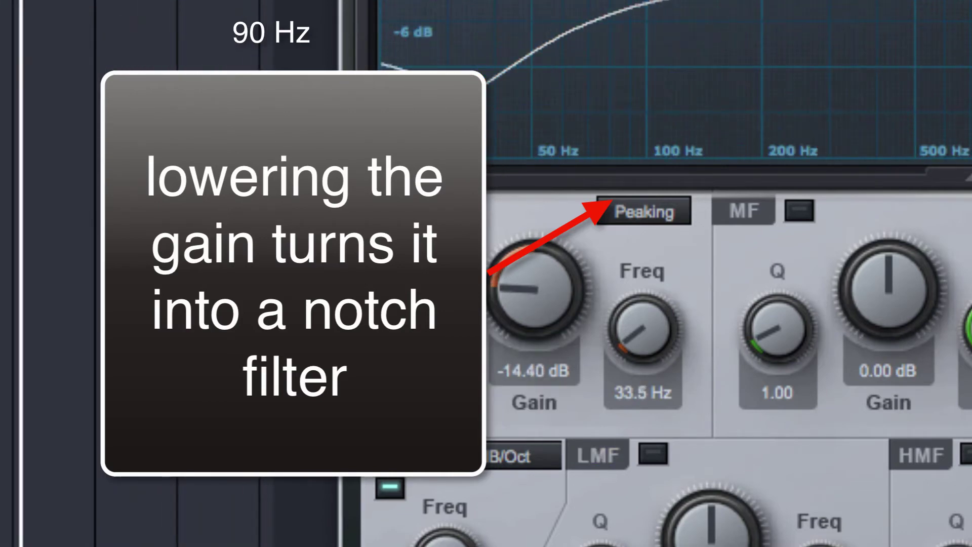
{"action": "mouse_move", "coordinate": [471, 87]}
{"action": "left_mouse_down"}
{"action": "mouse_move", "coordinate": [450, 23]}
{"action": "mouse_move", "coordinate": [496, 2]}
{"action": "mouse_move", "coordinate": [472, 3]}
{"action": "mouse_move", "coordinate": [495, 13]}
{"action": "left_mouse_up"}
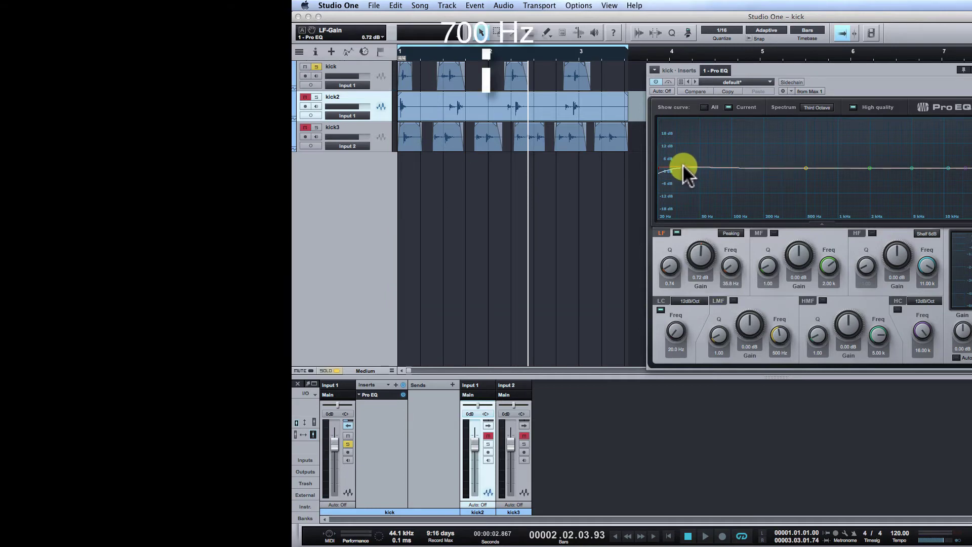
Restore the low band boost to 9.12 dB at 35.4 Hz and move the mid band lower
{"action": "left_click_drag", "start_coordinate": [689, 164], "coordinate": [688, 155]}
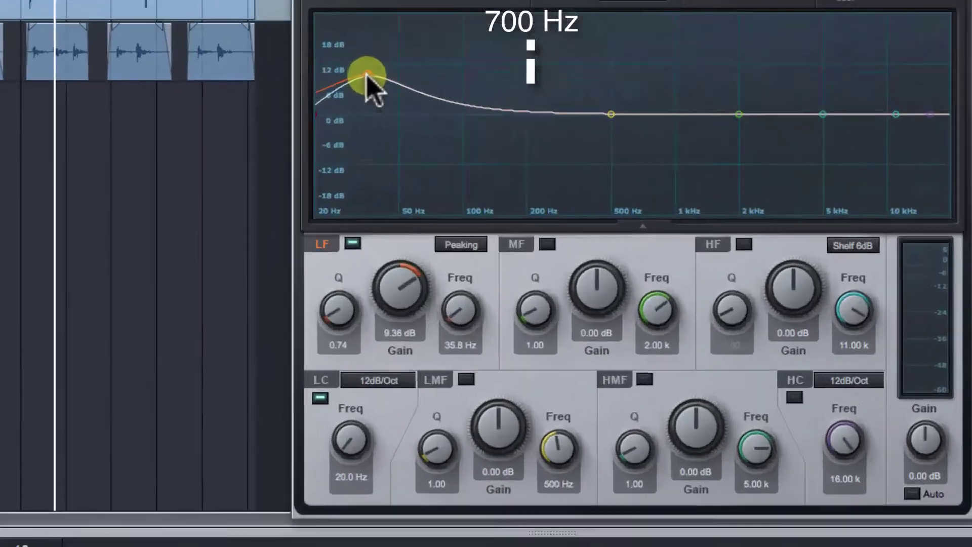
{"action": "left_click_drag", "start_coordinate": [368, 80], "coordinate": [367, 81]}
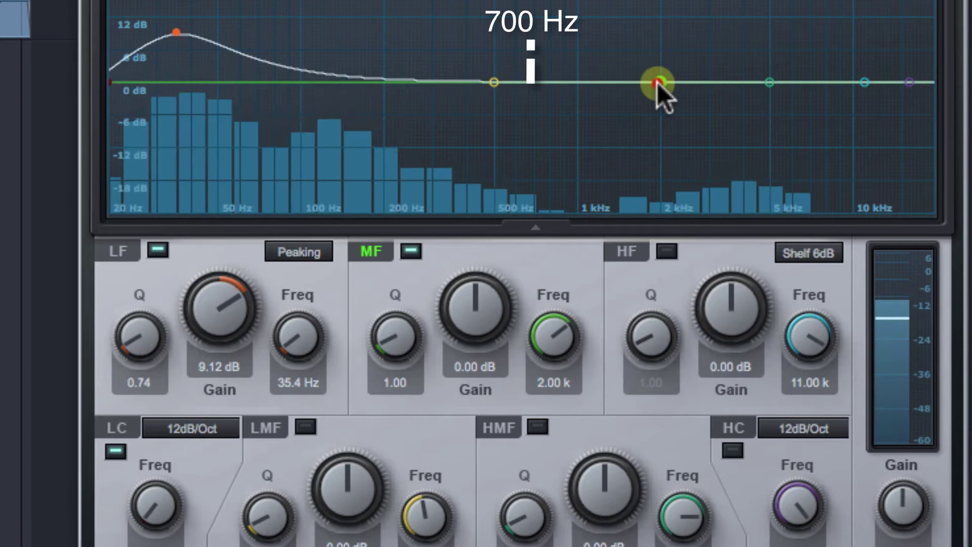
{"action": "mouse_move", "coordinate": [659, 82]}
{"action": "left_mouse_down"}
{"action": "mouse_move", "coordinate": [581, 82]}
{"action": "mouse_move", "coordinate": [662, 83]}
{"action": "left_mouse_up"}
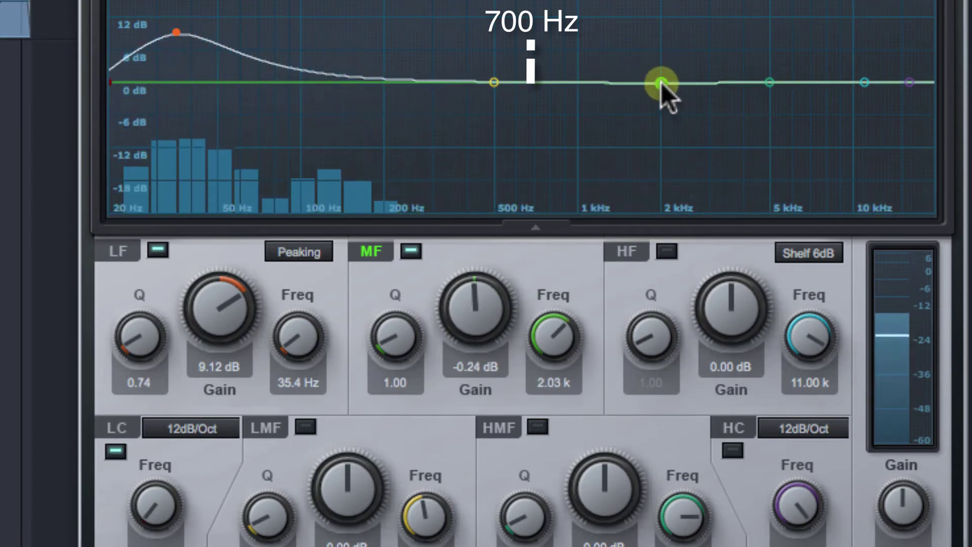
Enable the low-mid band and raise a tall, narrow peak near 700 Hz
{"action": "left_click", "coordinate": [496, 82]}
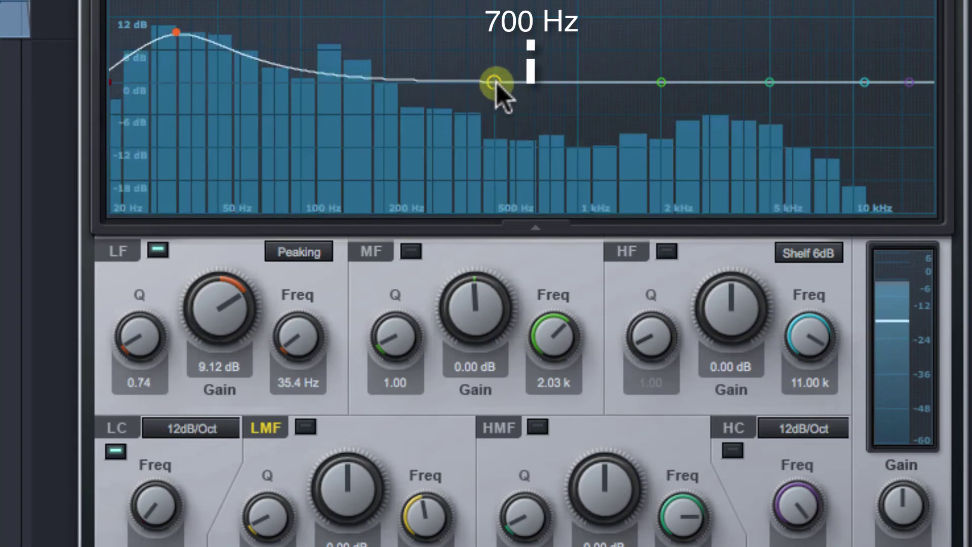
{"action": "left_click_drag", "start_coordinate": [497, 81], "coordinate": [558, 47]}
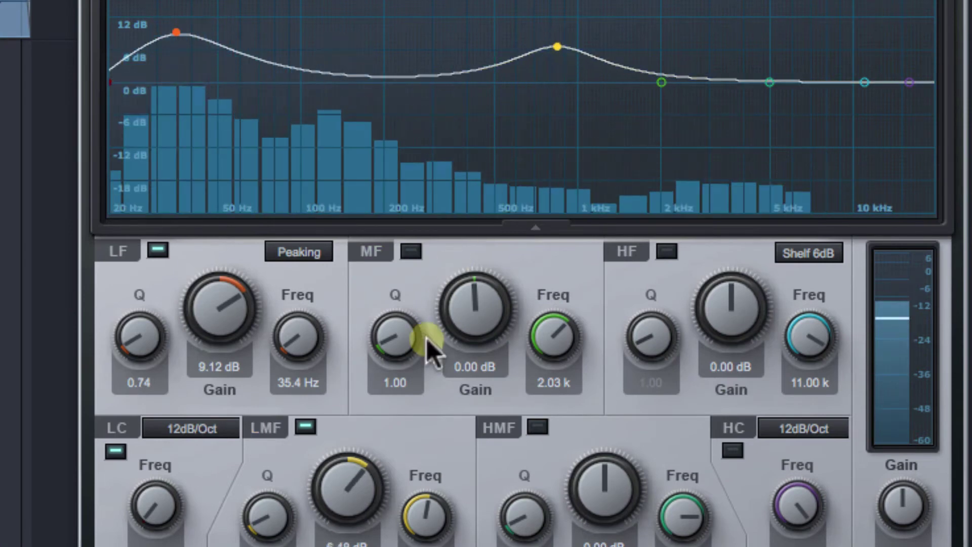
{"action": "left_click_drag", "start_coordinate": [269, 532], "coordinate": [255, 465]}
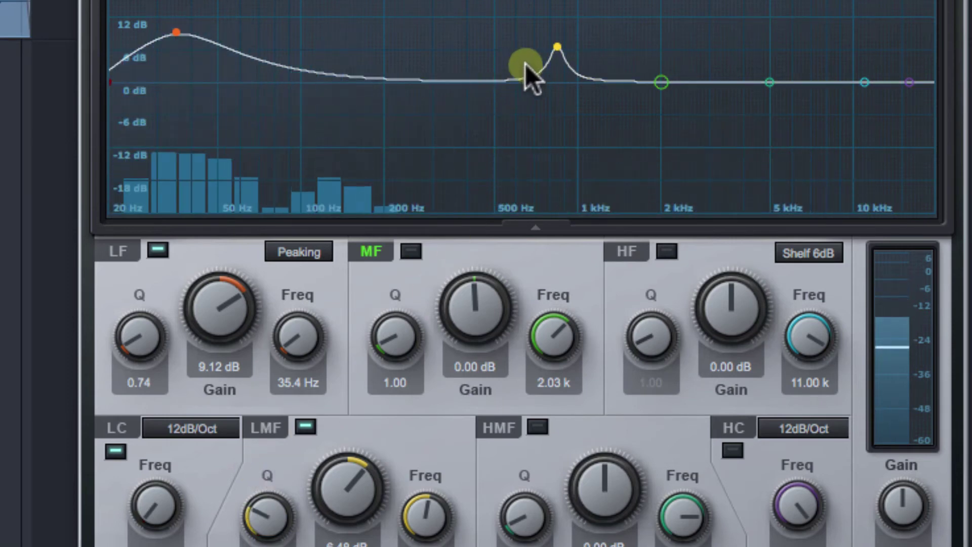
{"action": "mouse_move", "coordinate": [555, 45]}
{"action": "left_mouse_down"}
{"action": "mouse_move", "coordinate": [557, 4]}
{"action": "mouse_move", "coordinate": [579, 3]}
{"action": "mouse_move", "coordinate": [546, 7]}
{"action": "left_mouse_up"}
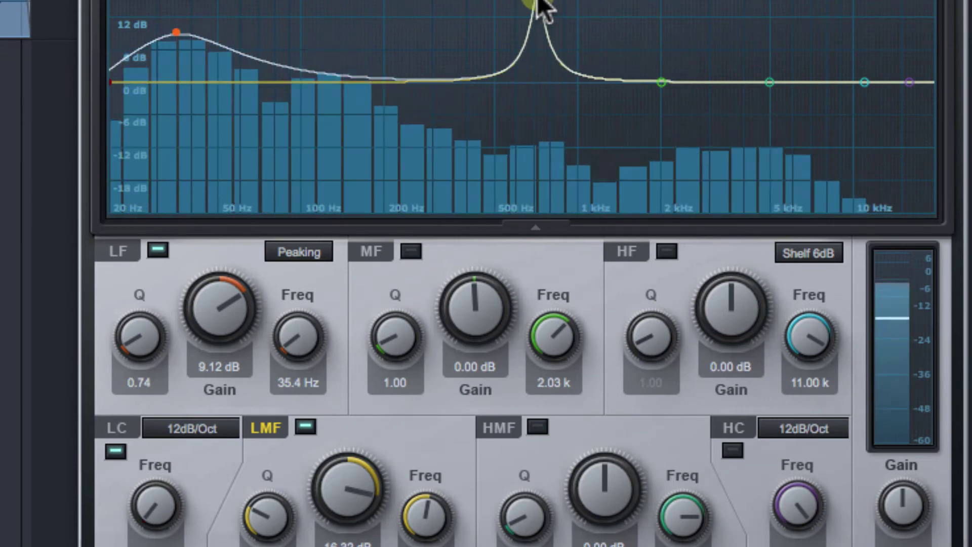
Trim the low-mid attack peak to about 8.4 dB at 706 Hz
{"action": "mouse_move", "coordinate": [546, 8]}
{"action": "left_mouse_down"}
{"action": "mouse_move", "coordinate": [535, 8]}
{"action": "mouse_move", "coordinate": [533, 39]}
{"action": "left_mouse_up"}
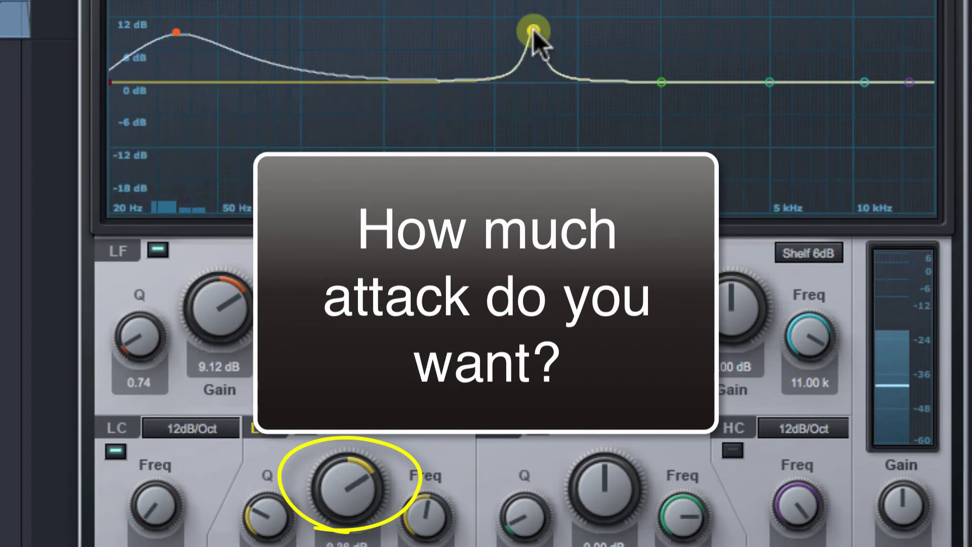
{"action": "left_click_drag", "start_coordinate": [534, 29], "coordinate": [533, 24]}
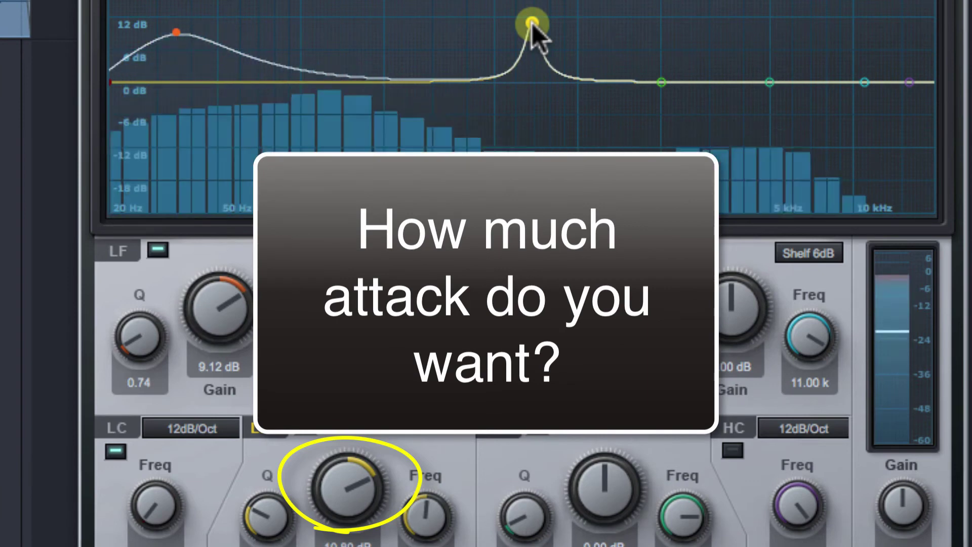
{"action": "mouse_move", "coordinate": [532, 24]}
{"action": "left_mouse_down"}
{"action": "mouse_move", "coordinate": [534, 4]}
{"action": "mouse_move", "coordinate": [535, 36]}
{"action": "left_mouse_up"}
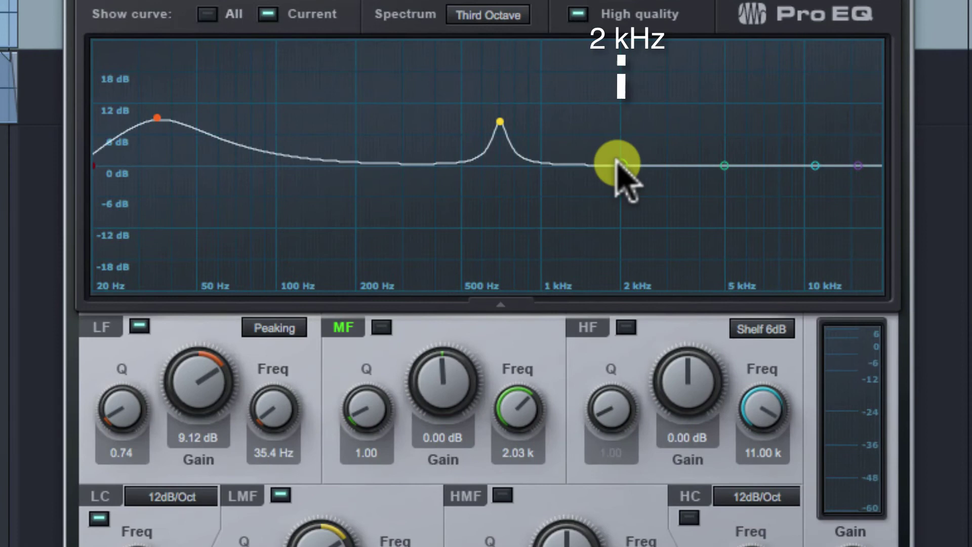
Enable the mid band with a narrow Q 4 peak at 2 kHz, then lower it to a modest boost
{"action": "left_click_drag", "start_coordinate": [617, 165], "coordinate": [622, 126]}
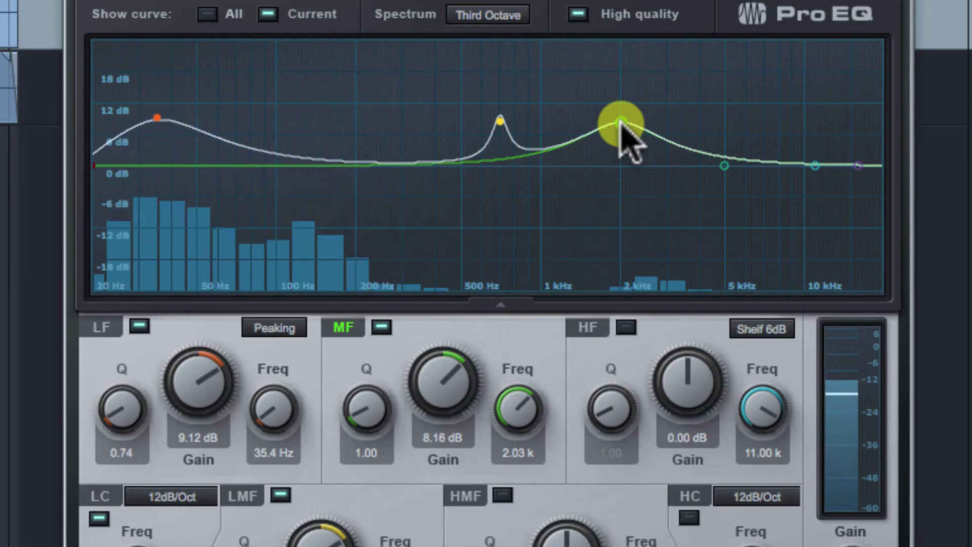
{"action": "mouse_move", "coordinate": [621, 124]}
{"action": "left_mouse_down"}
{"action": "mouse_move", "coordinate": [616, 114]}
{"action": "mouse_move", "coordinate": [619, 124]}
{"action": "left_mouse_up"}
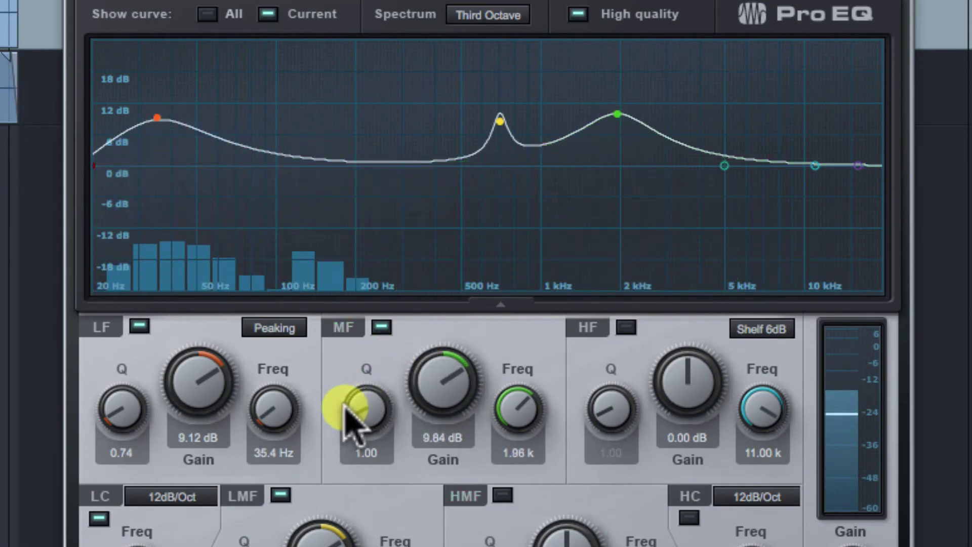
{"action": "mouse_move", "coordinate": [350, 416]}
{"action": "left_mouse_down"}
{"action": "mouse_move", "coordinate": [354, 384]}
{"action": "mouse_move", "coordinate": [358, 397]}
{"action": "left_mouse_up"}
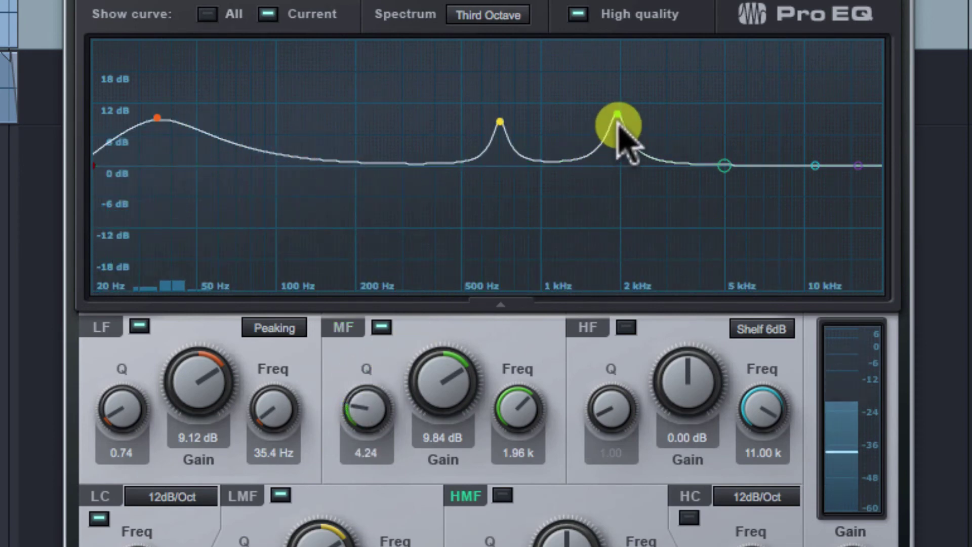
{"action": "left_click_drag", "start_coordinate": [613, 132], "coordinate": [626, 57]}
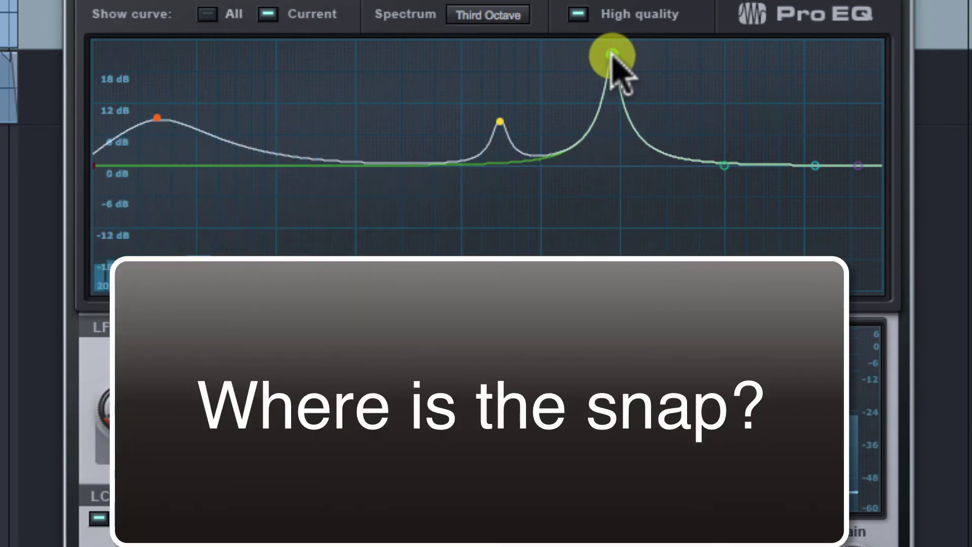
{"action": "mouse_move", "coordinate": [606, 54]}
{"action": "left_mouse_down"}
{"action": "mouse_move", "coordinate": [593, 56]}
{"action": "mouse_move", "coordinate": [620, 66]}
{"action": "mouse_move", "coordinate": [623, 81]}
{"action": "mouse_move", "coordinate": [623, 71]}
{"action": "mouse_move", "coordinate": [625, 129]}
{"action": "left_mouse_up"}
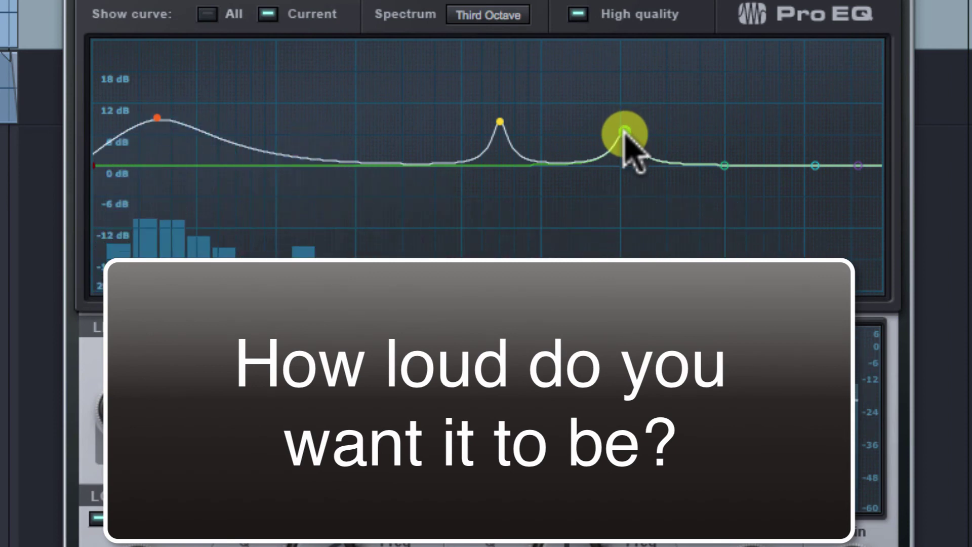
{"action": "mouse_move", "coordinate": [625, 151]}
{"action": "left_mouse_down"}
{"action": "mouse_move", "coordinate": [625, 163]}
{"action": "mouse_move", "coordinate": [631, 134]}
{"action": "left_mouse_up"}
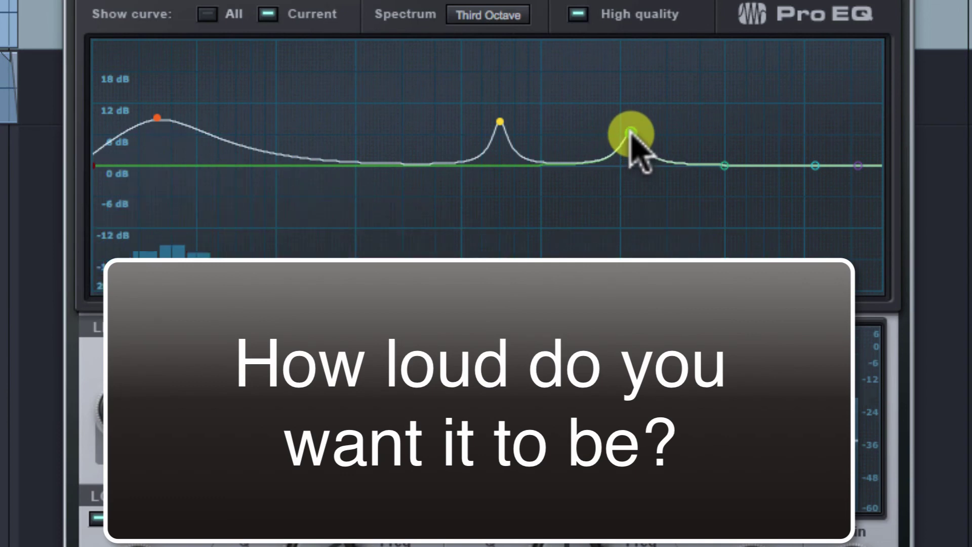